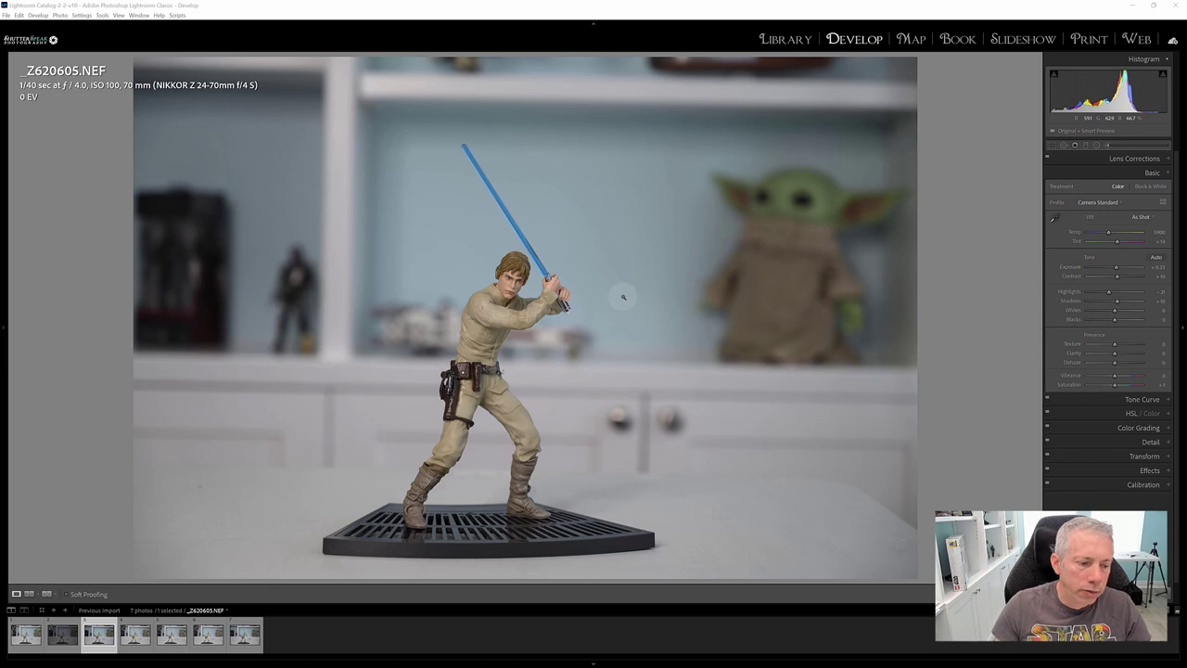
- Flip repeatedly between _Z620605 and _Z620606 to compare them, ending on _Z620606
click(137, 633)
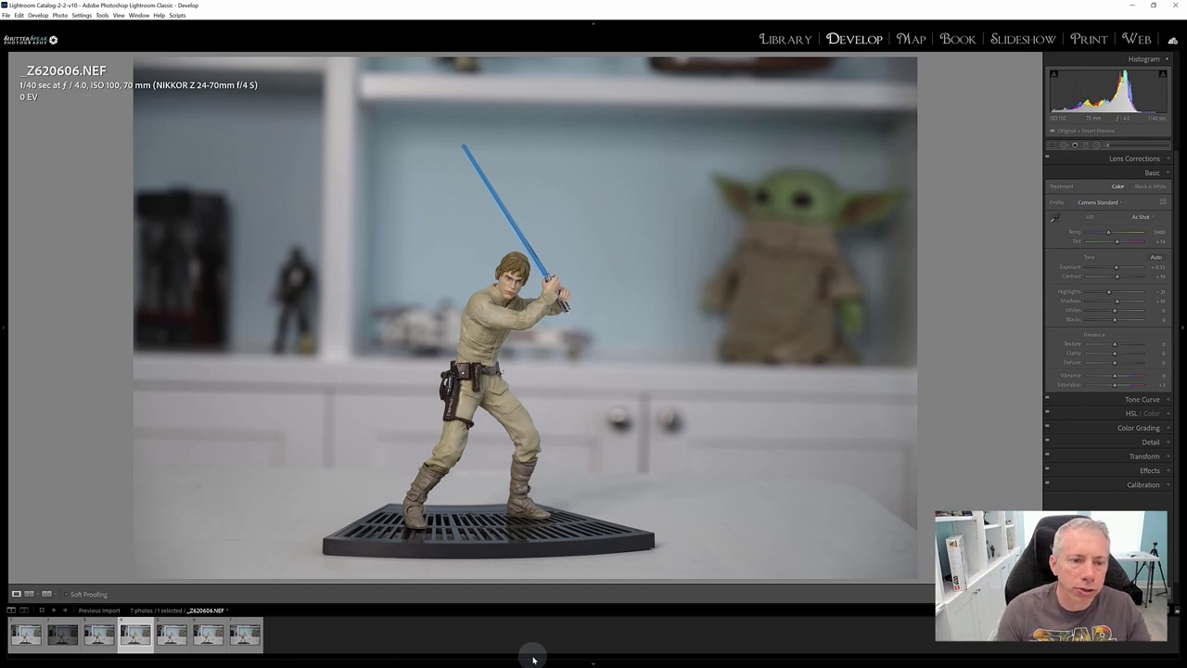
key(Left)
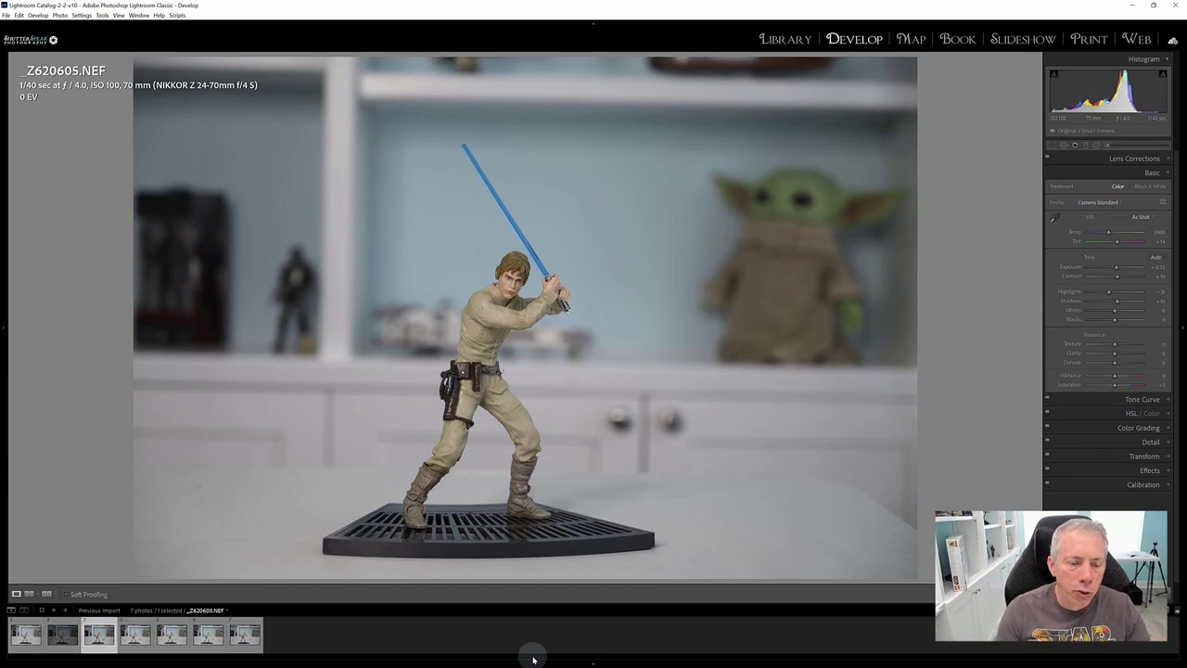
key(Right)
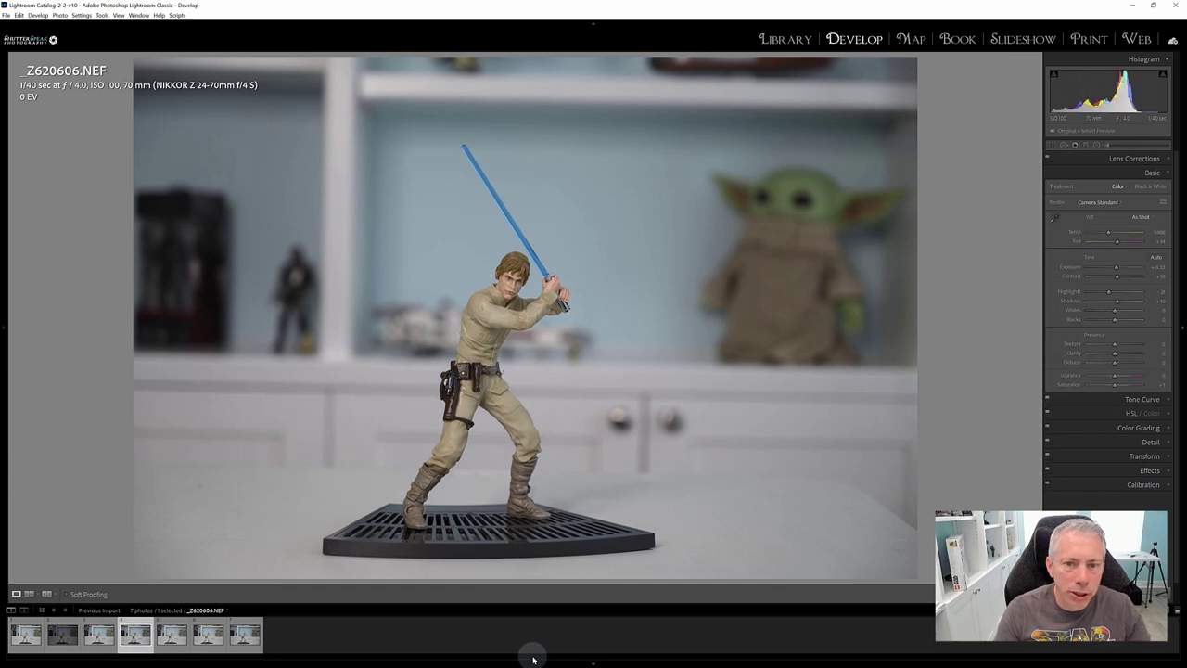
key(Left)
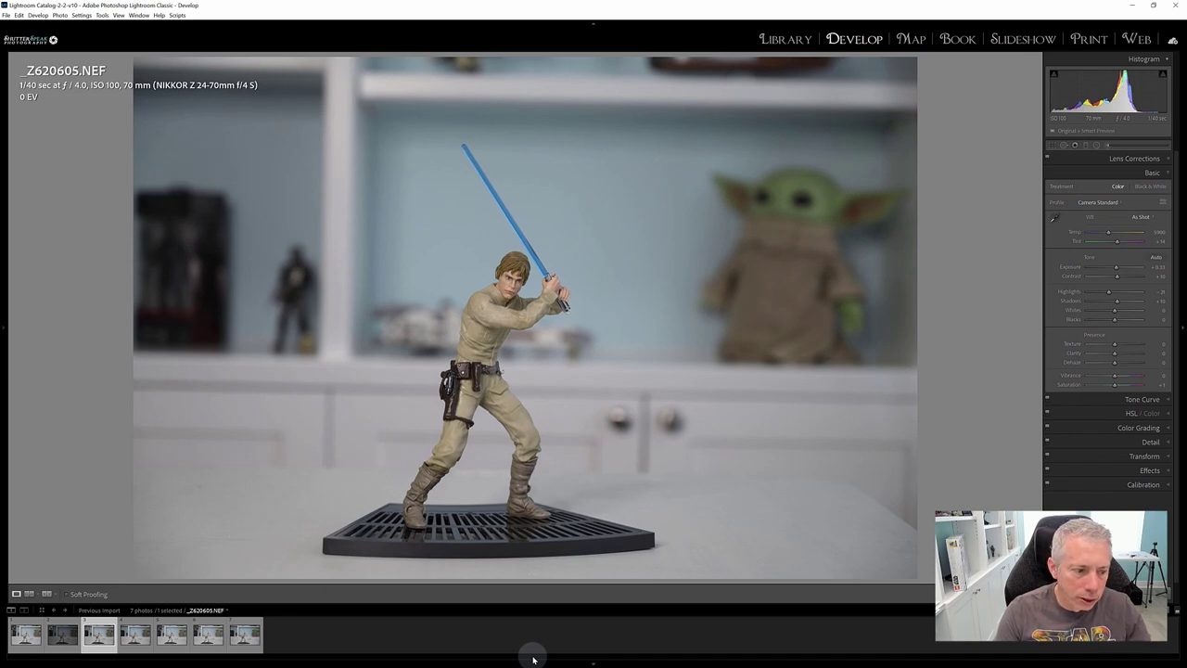
key(Right)
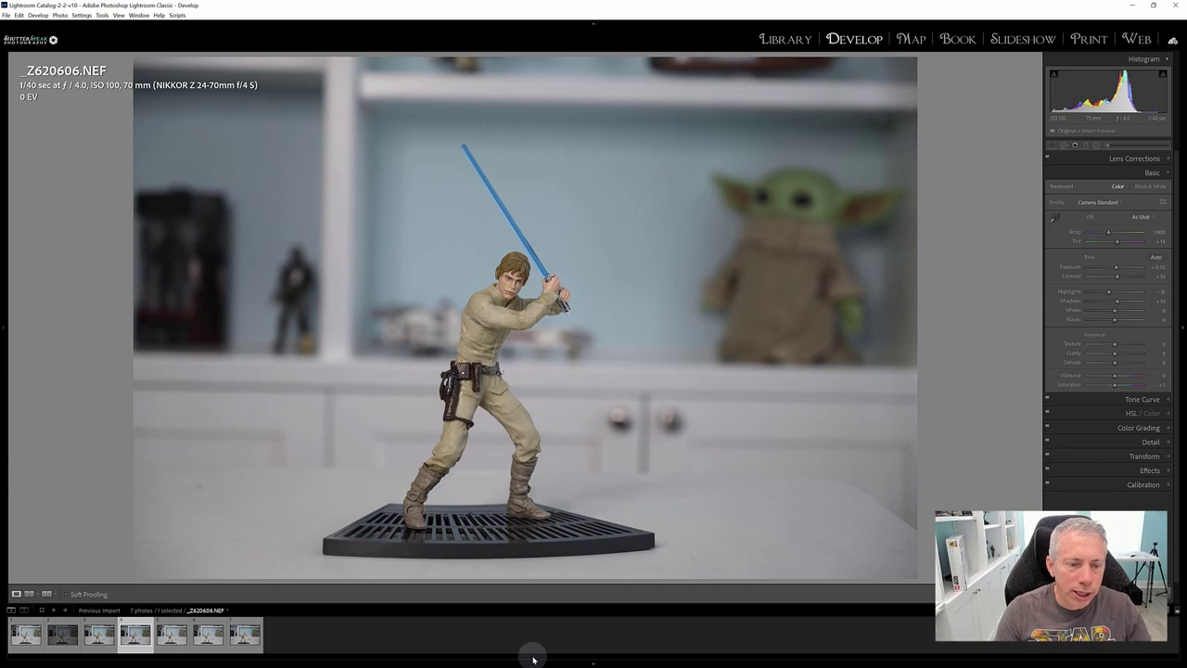
key(Left)
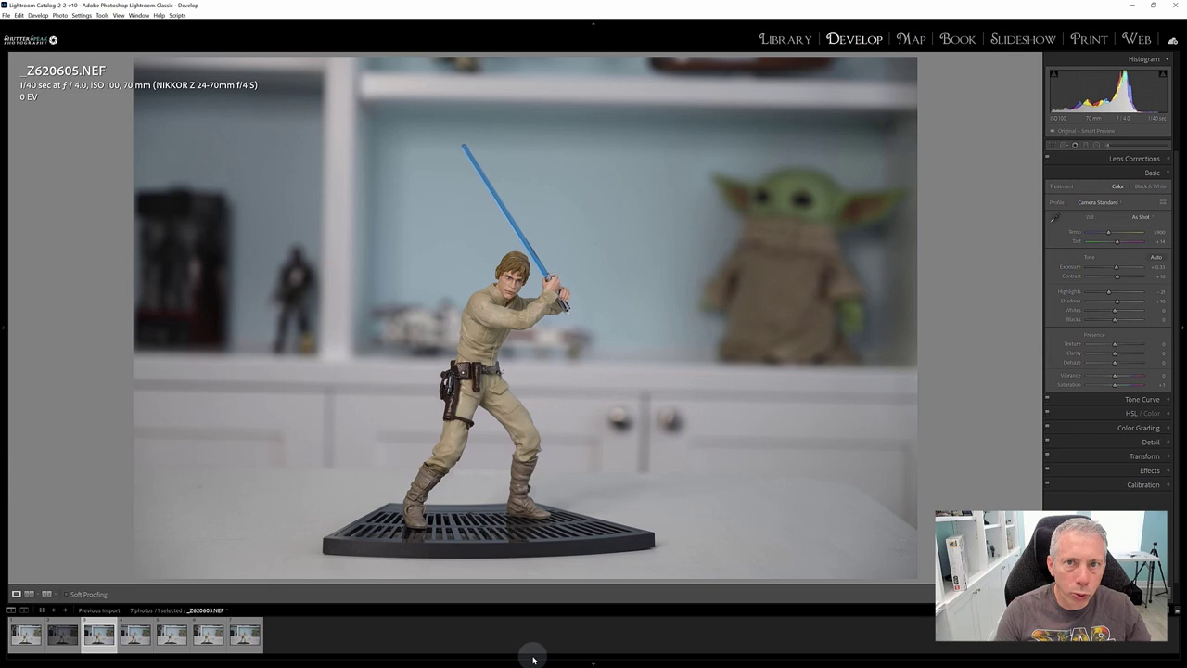
key(Right)
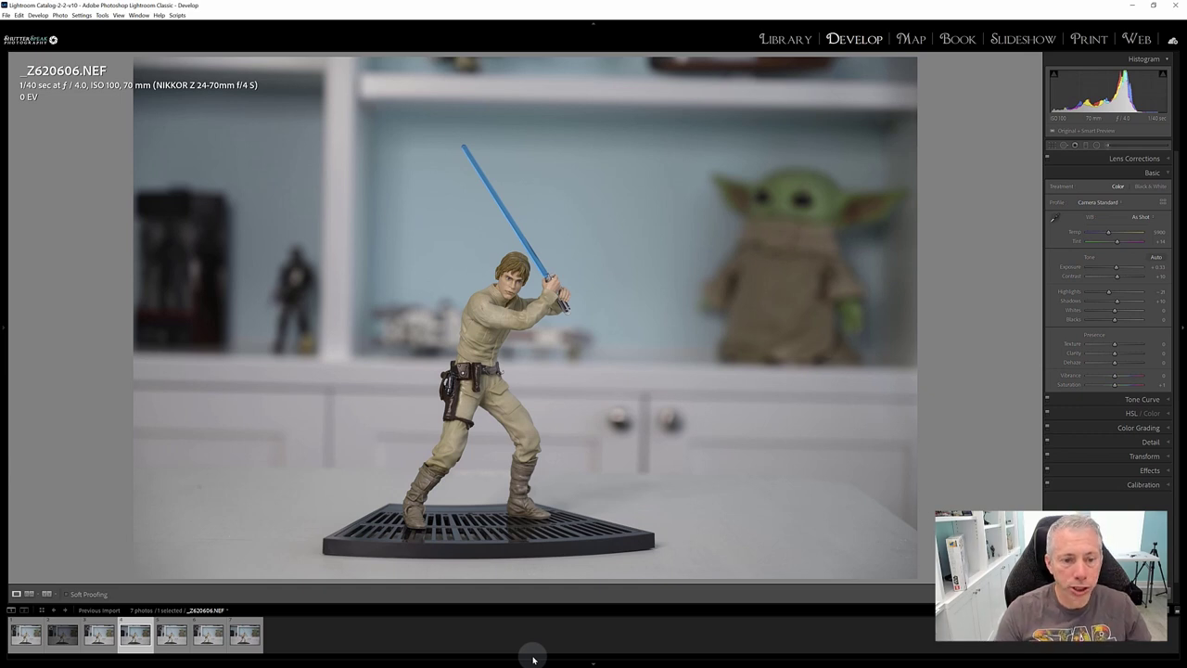
key(Left)
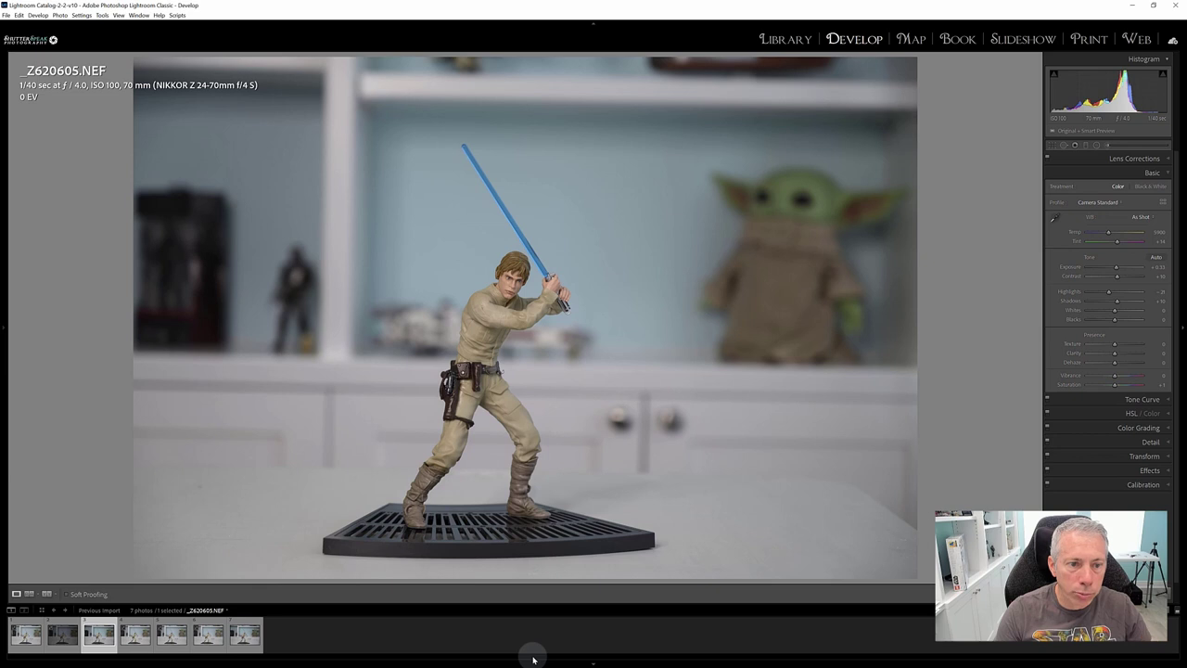
key(Right)
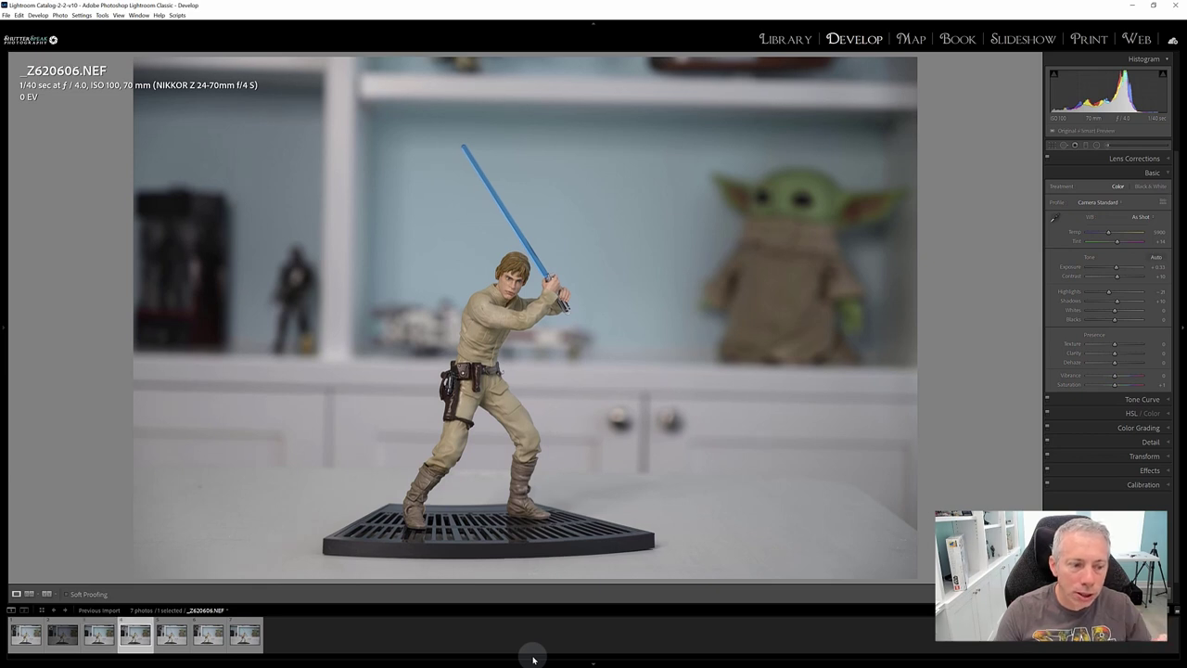
key(Left)
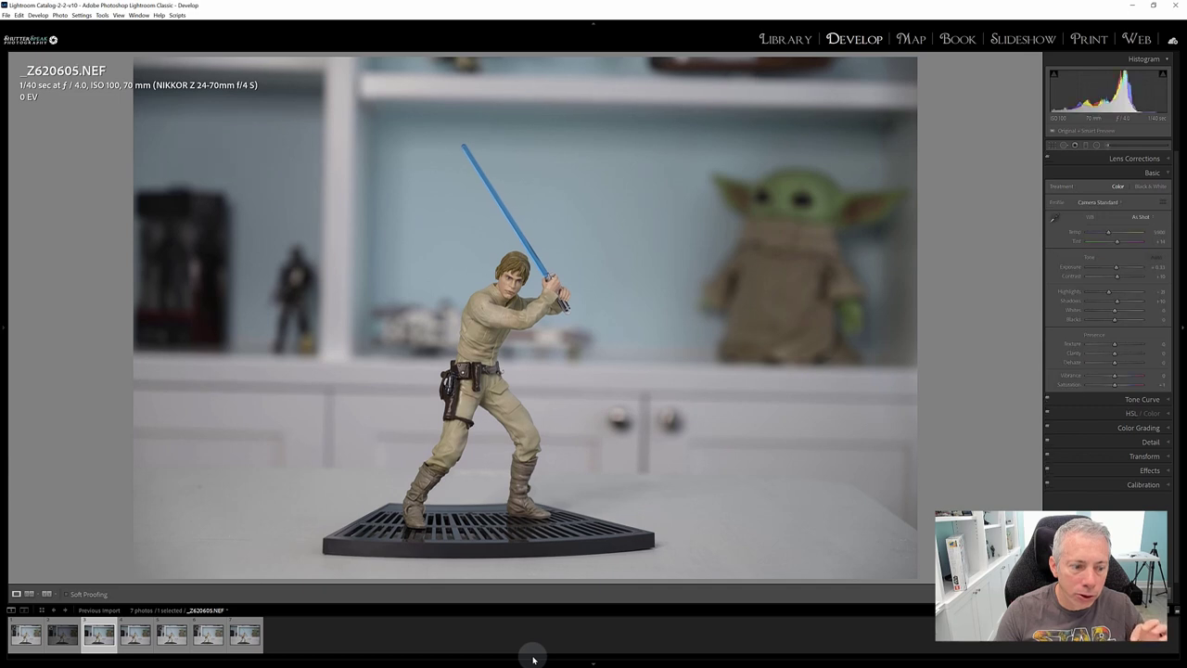
key(Right)
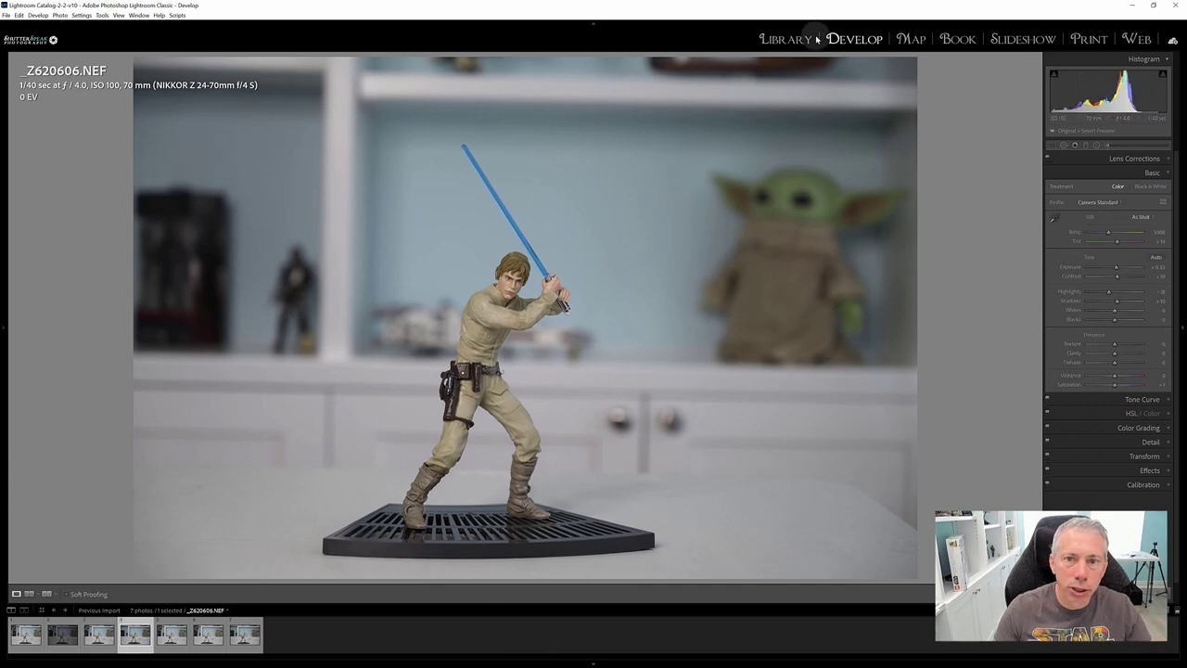
- Show _Z620605 and _Z620606 in Library Compare view, briefly viewing them with Lights Out
click(793, 40)
key(c)
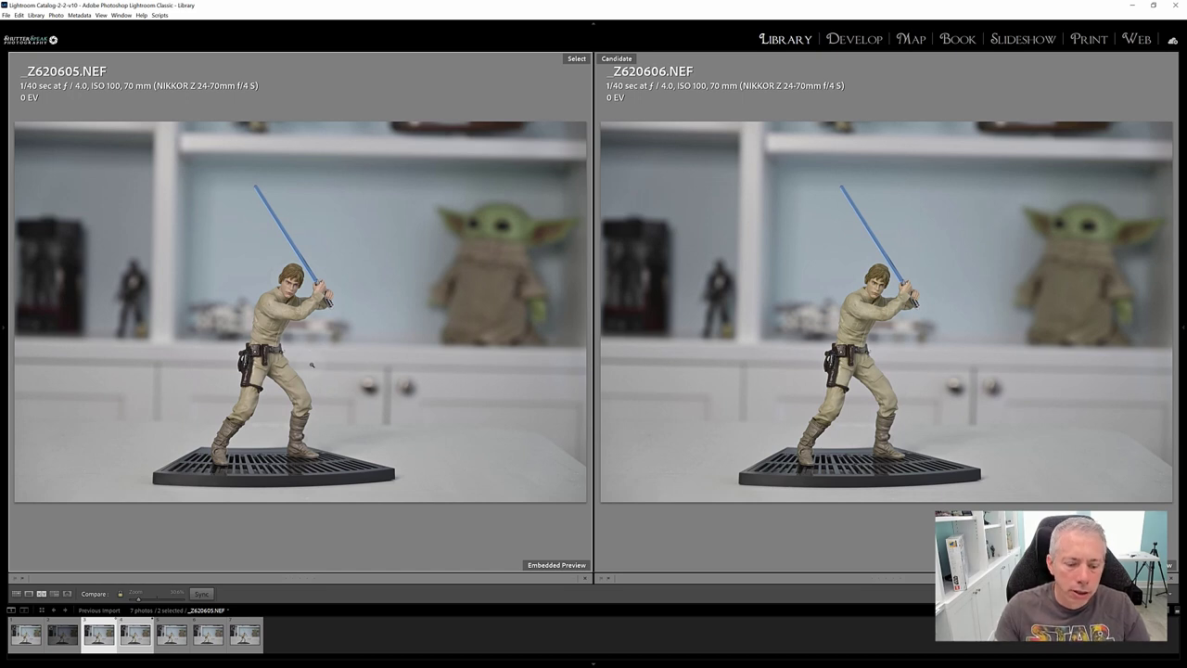
key(l)
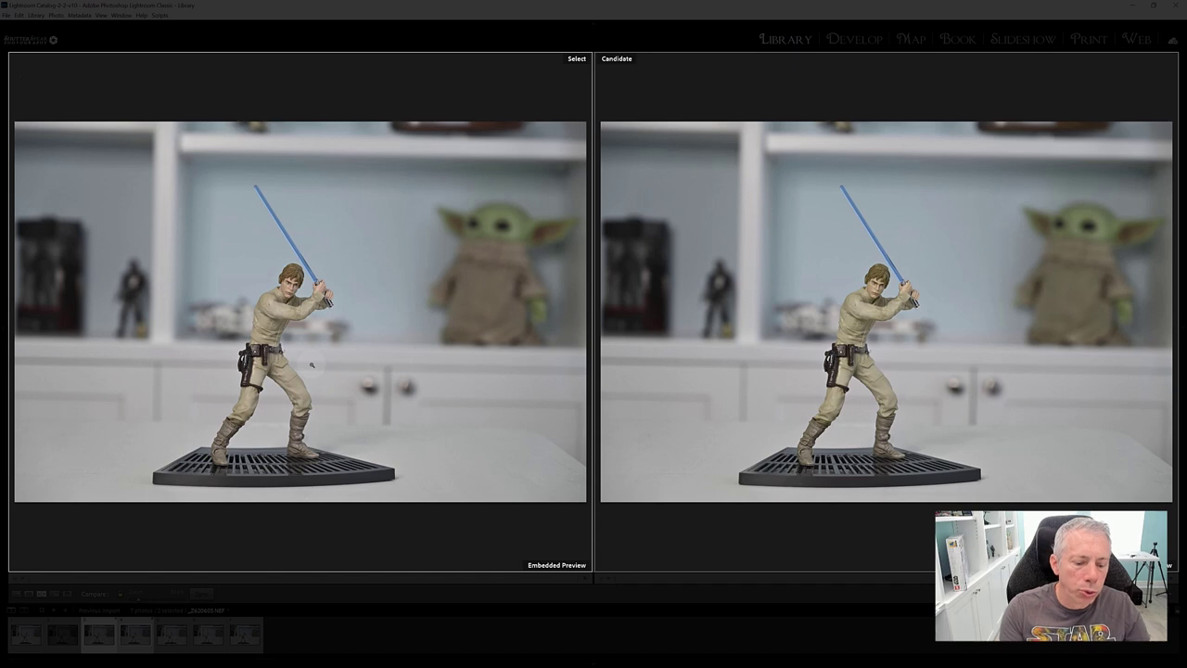
key(l)
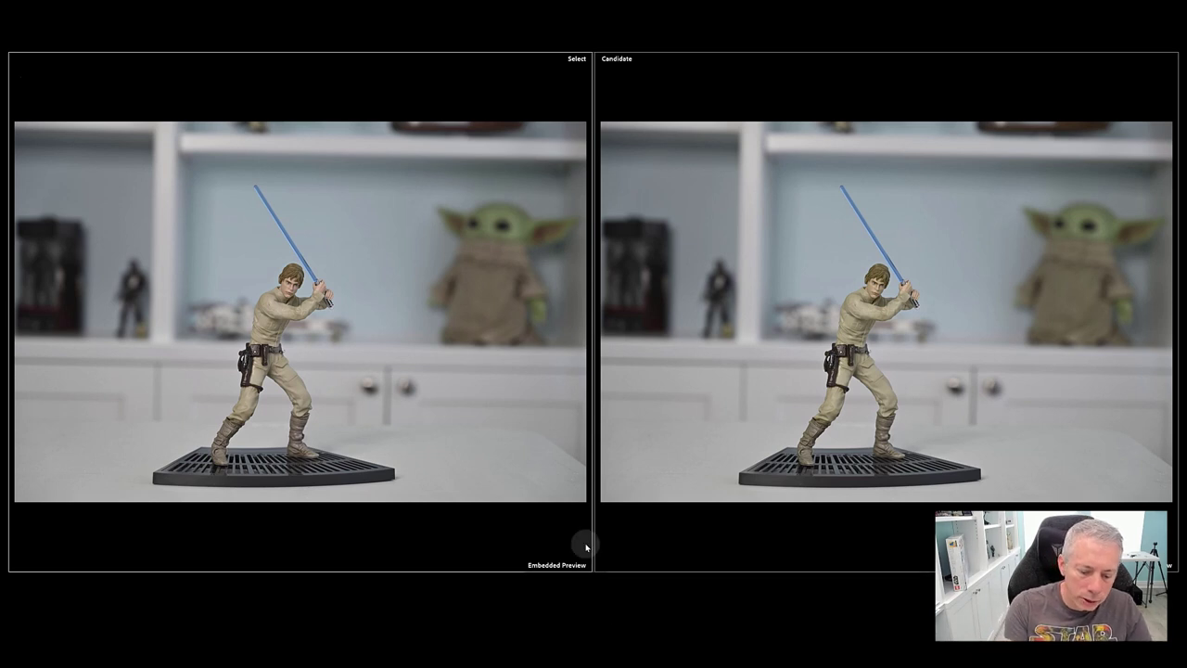
key(l)
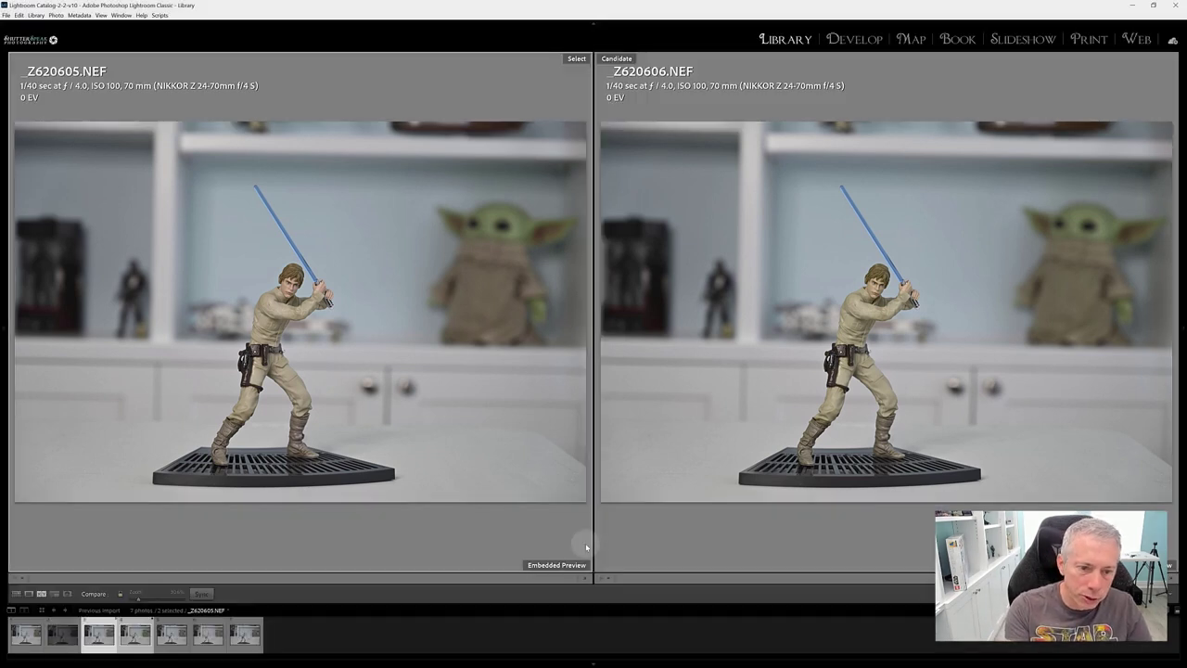
click(172, 638)
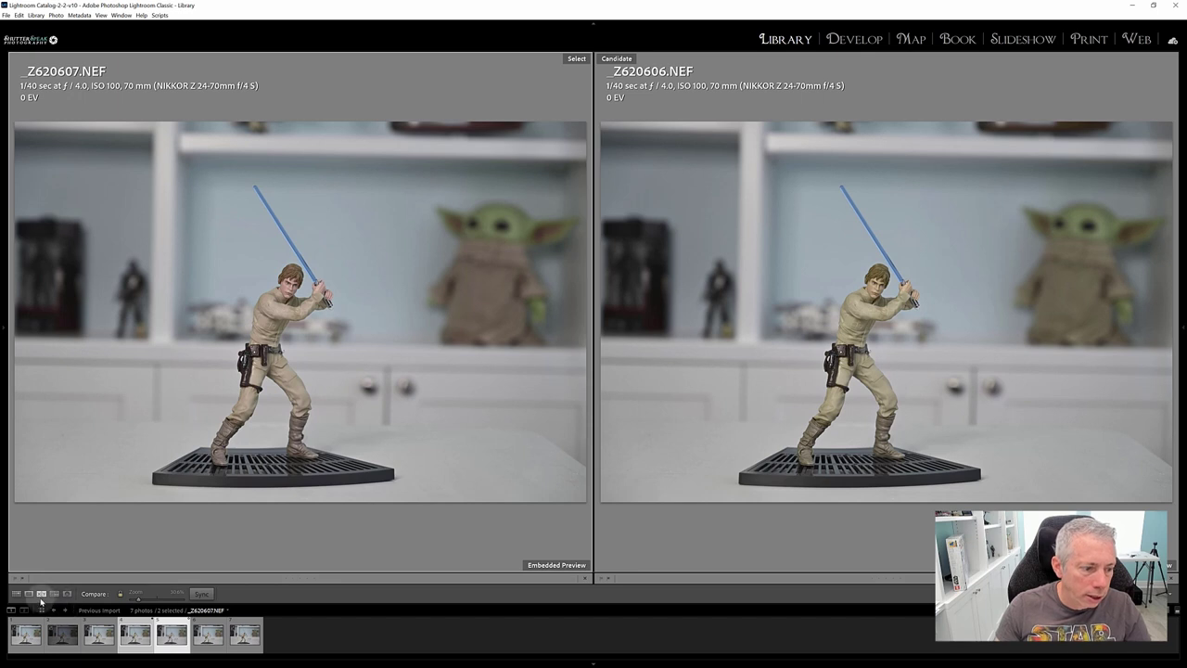
key(Left)
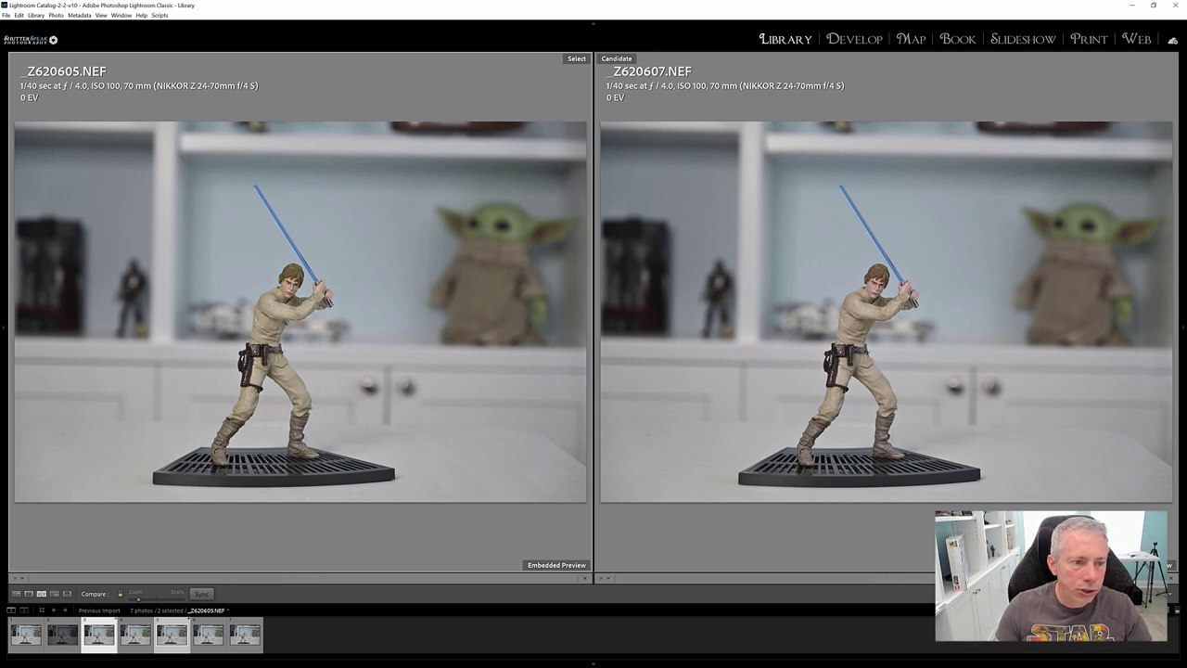
key(l)
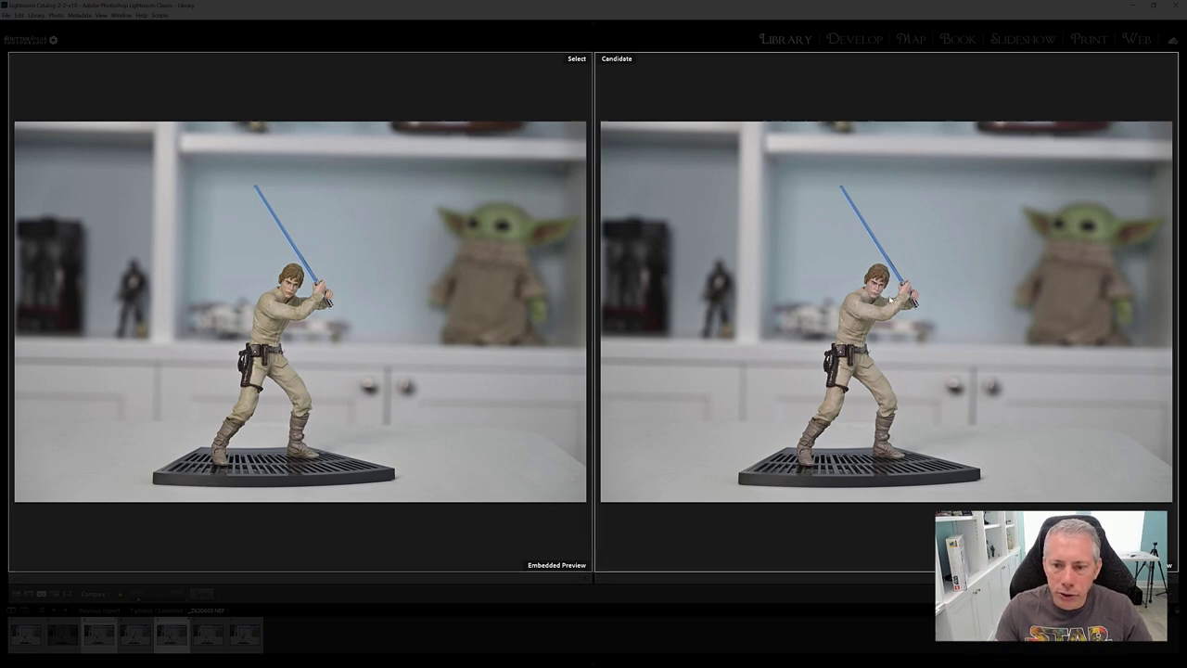
click(876, 292)
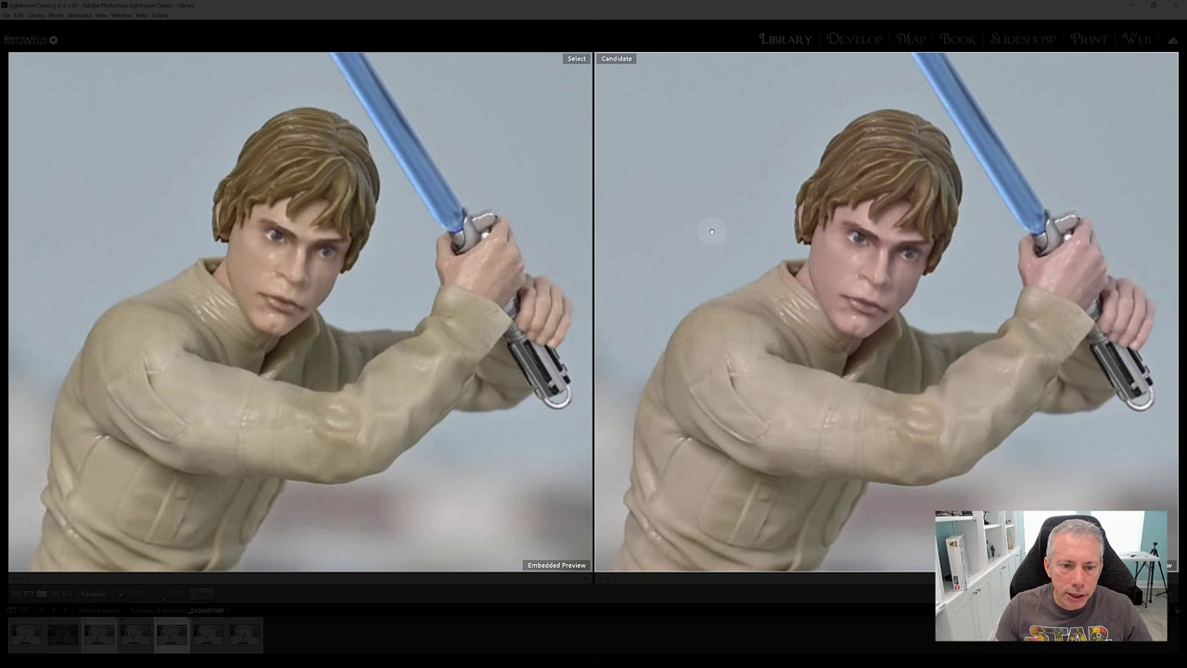
click(891, 268)
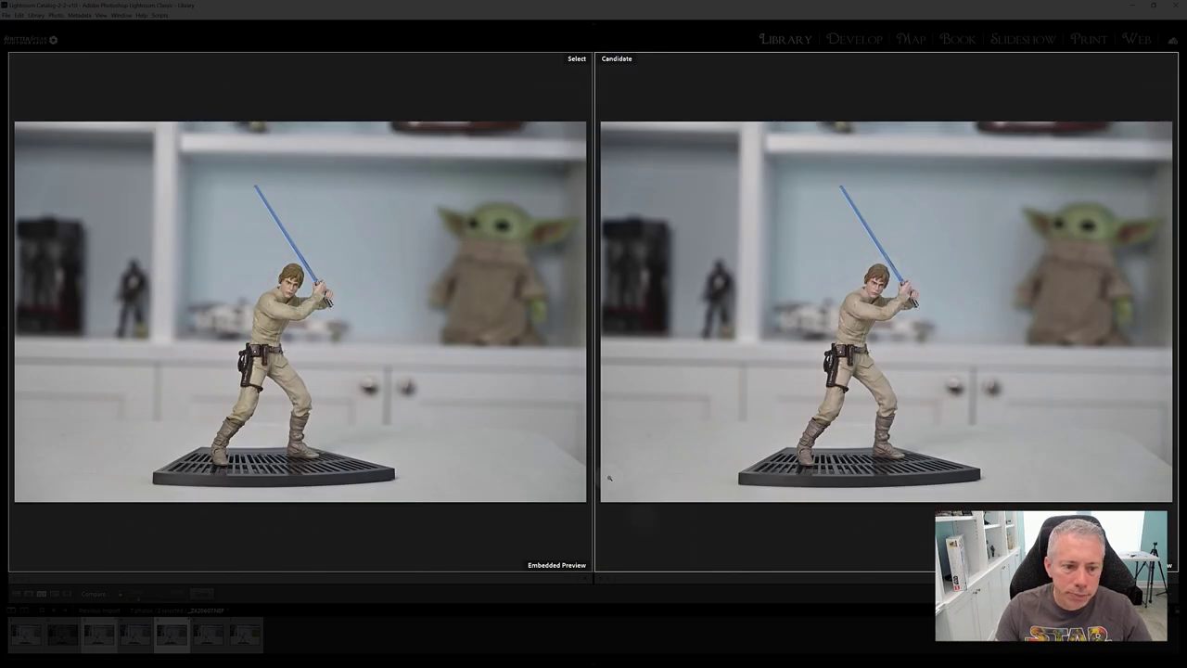
key(l)
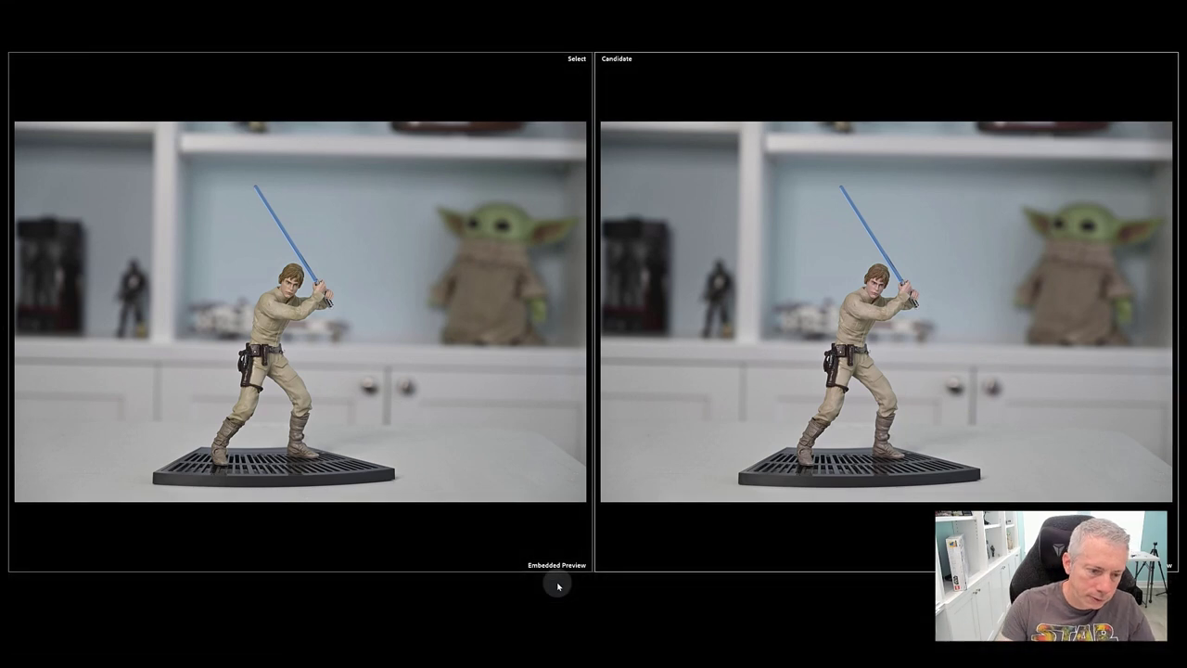
key(l)
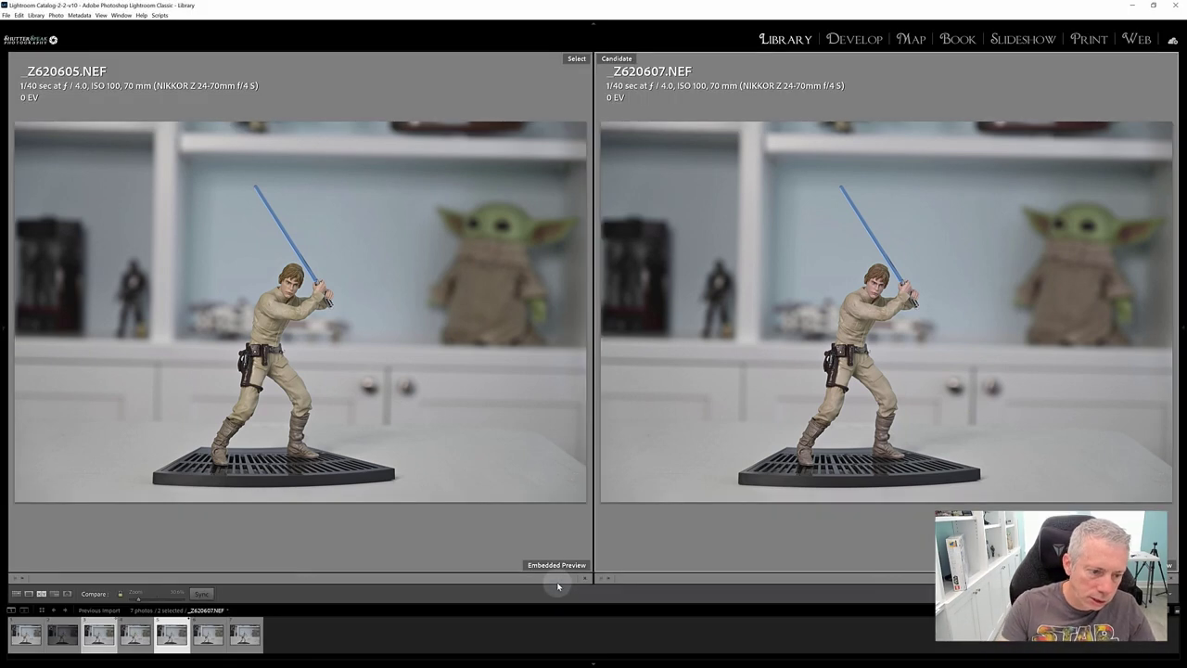
- Make _Z620608 the Candidate against _Z620605 and inspect the upper body at 100% with the interface dimmed
click(206, 639)
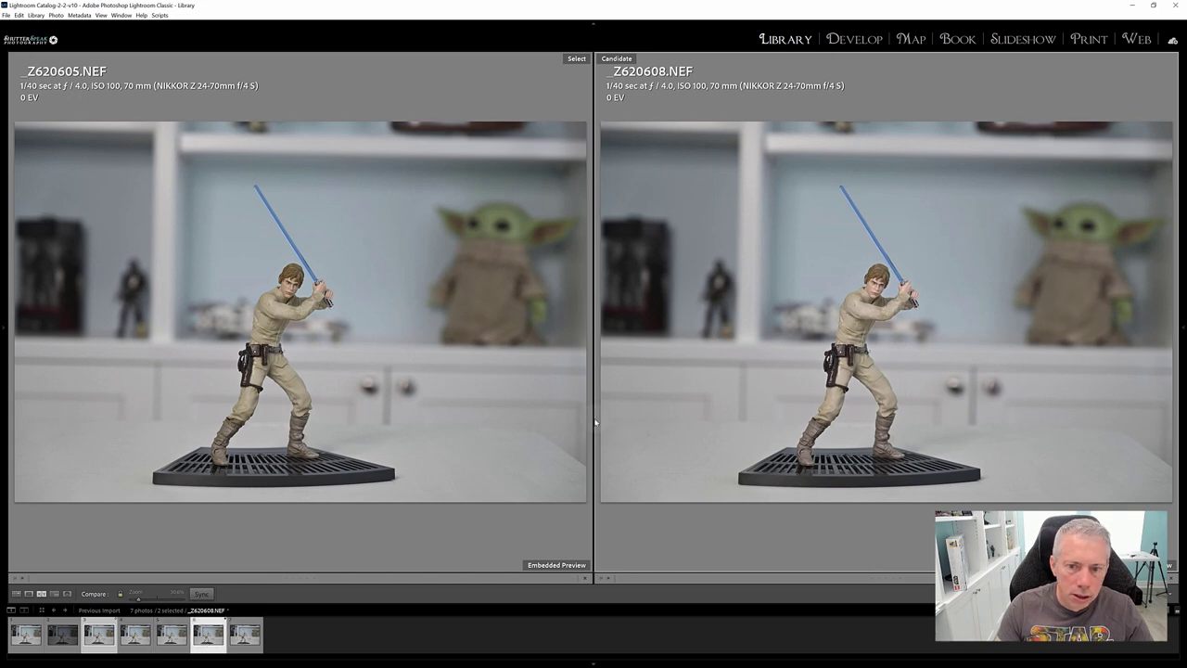
key(l)
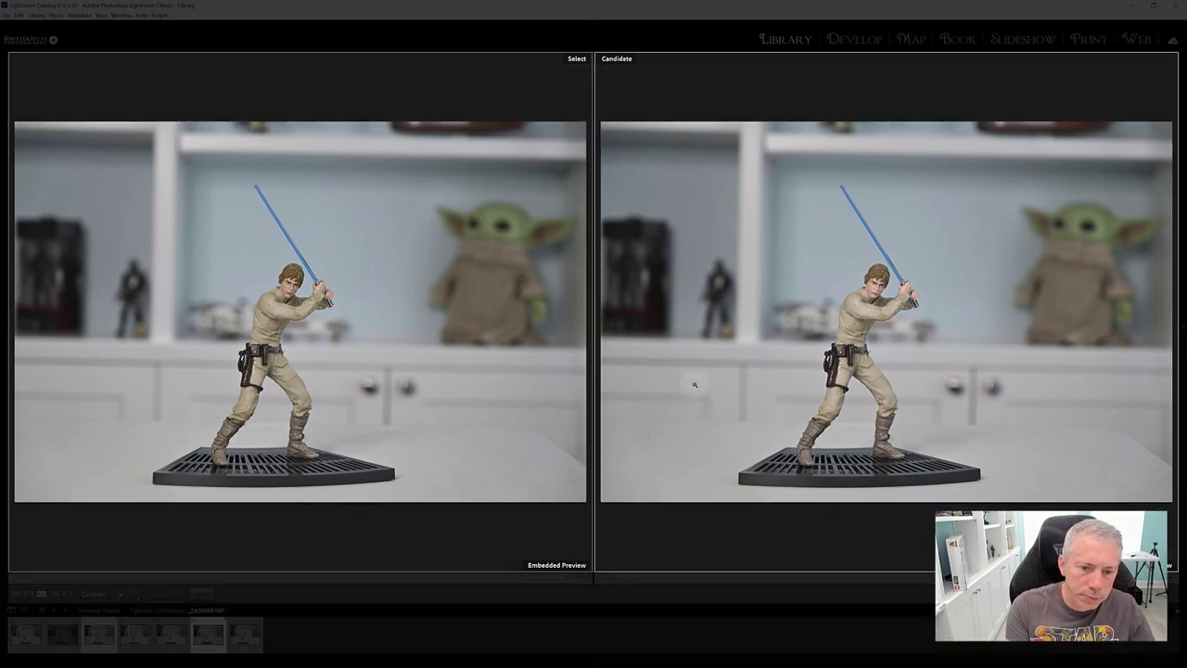
click(694, 384)
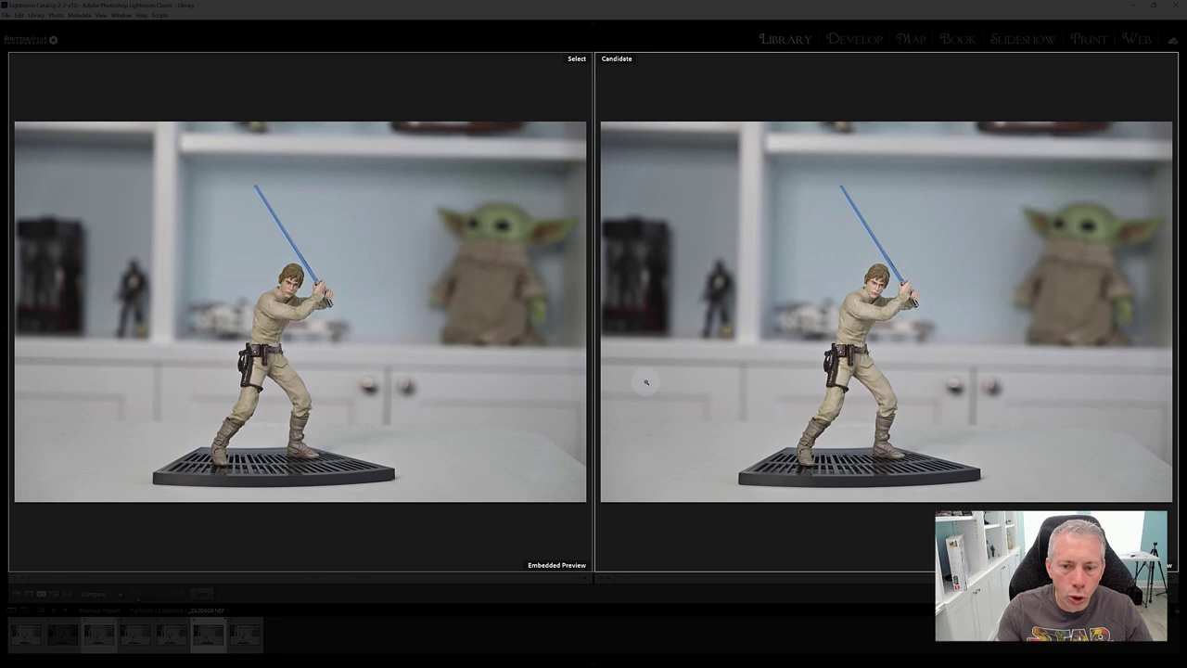
click(879, 295)
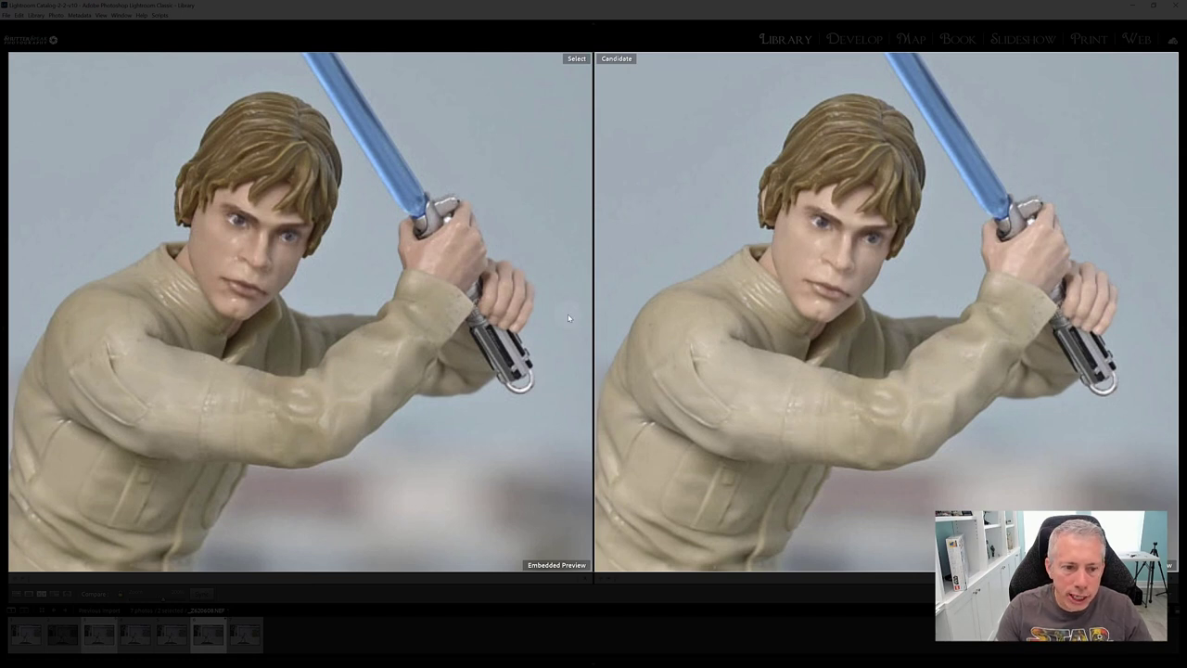
click(821, 353)
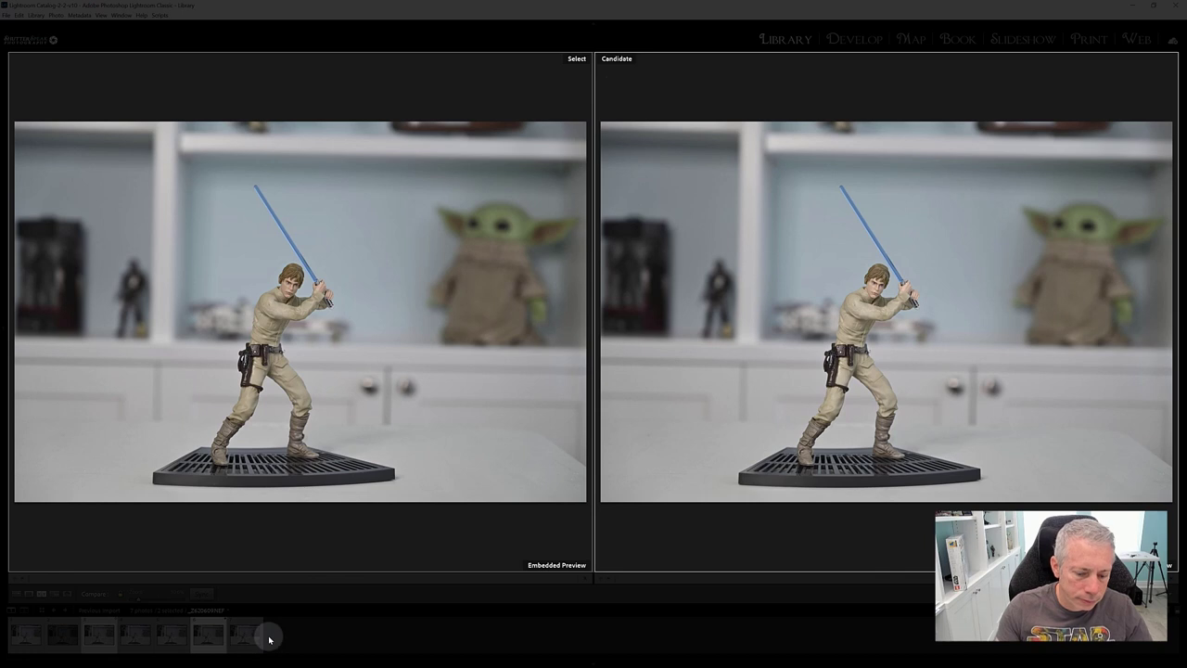
key(l)
key(l)
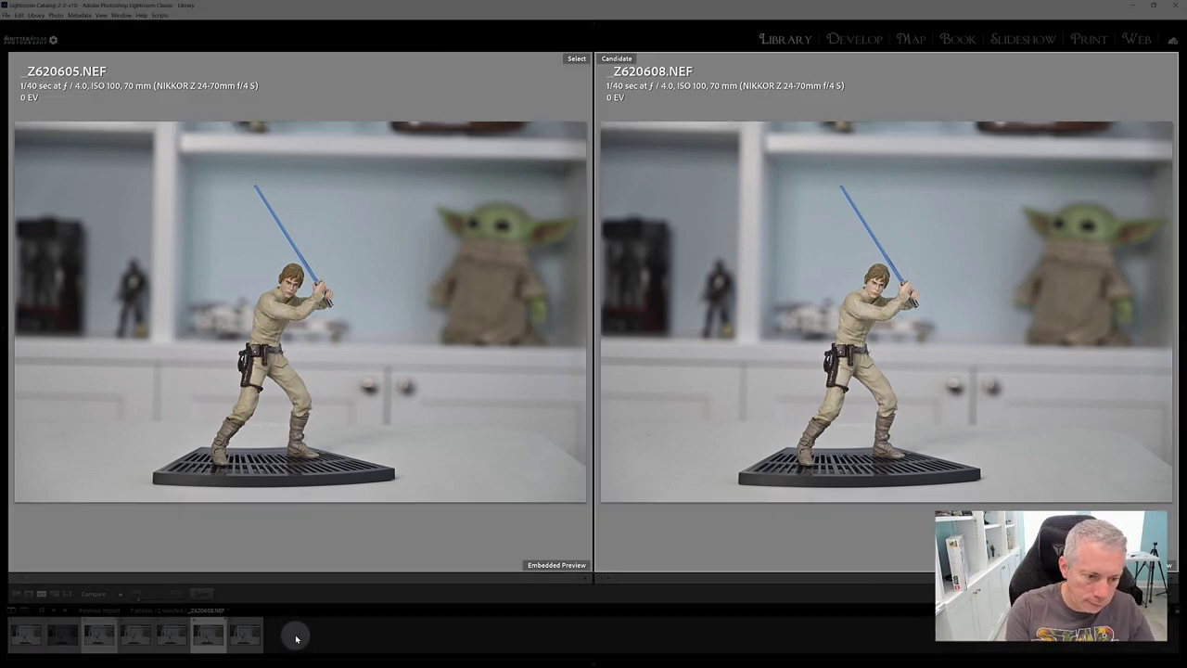
- Compare Candidate _Z620609 with _Z620605 in Lights Out, zooming to 100% on the face and back
click(245, 636)
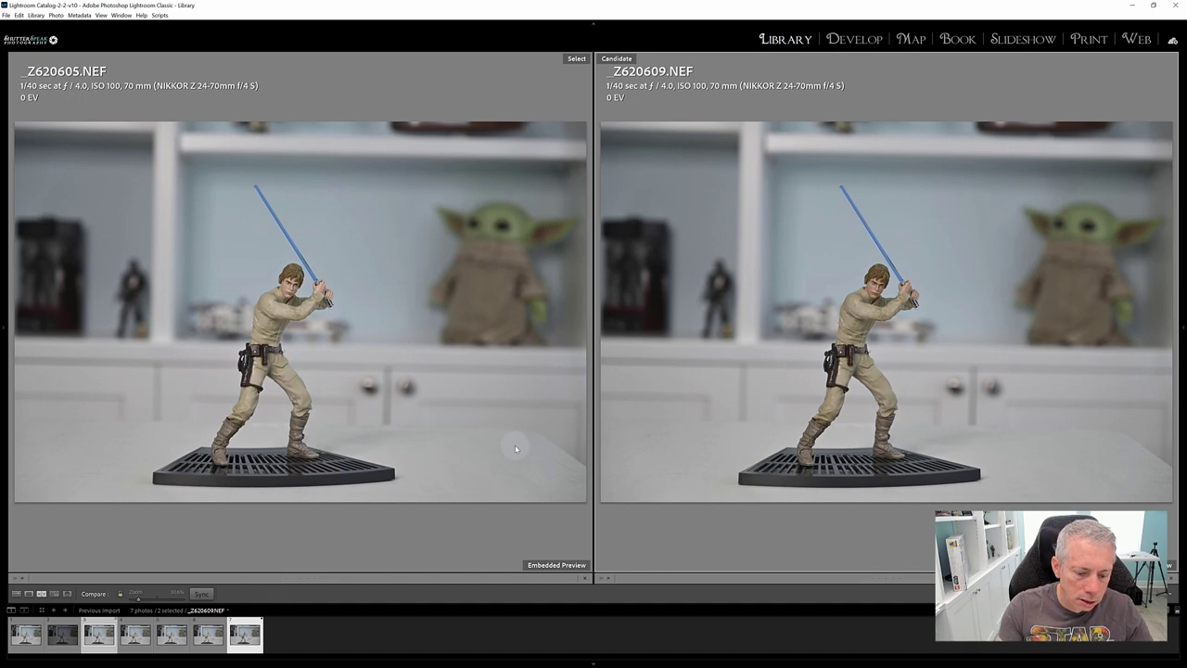
key(l)
key(l)
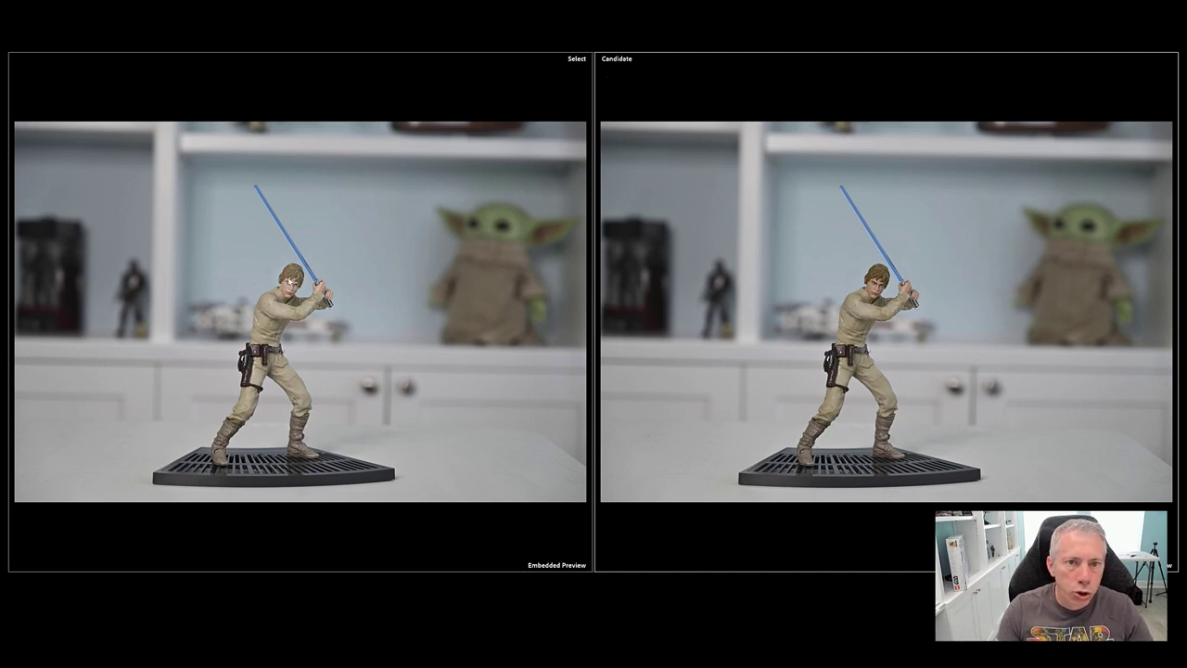
click(877, 290)
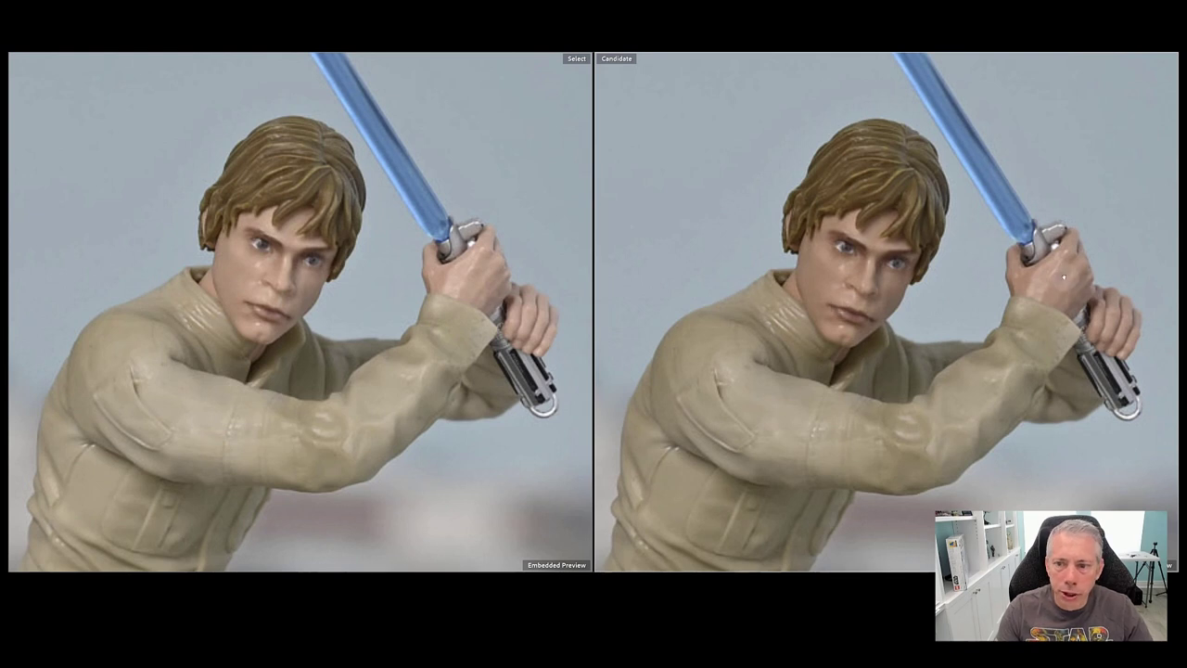
click(896, 269)
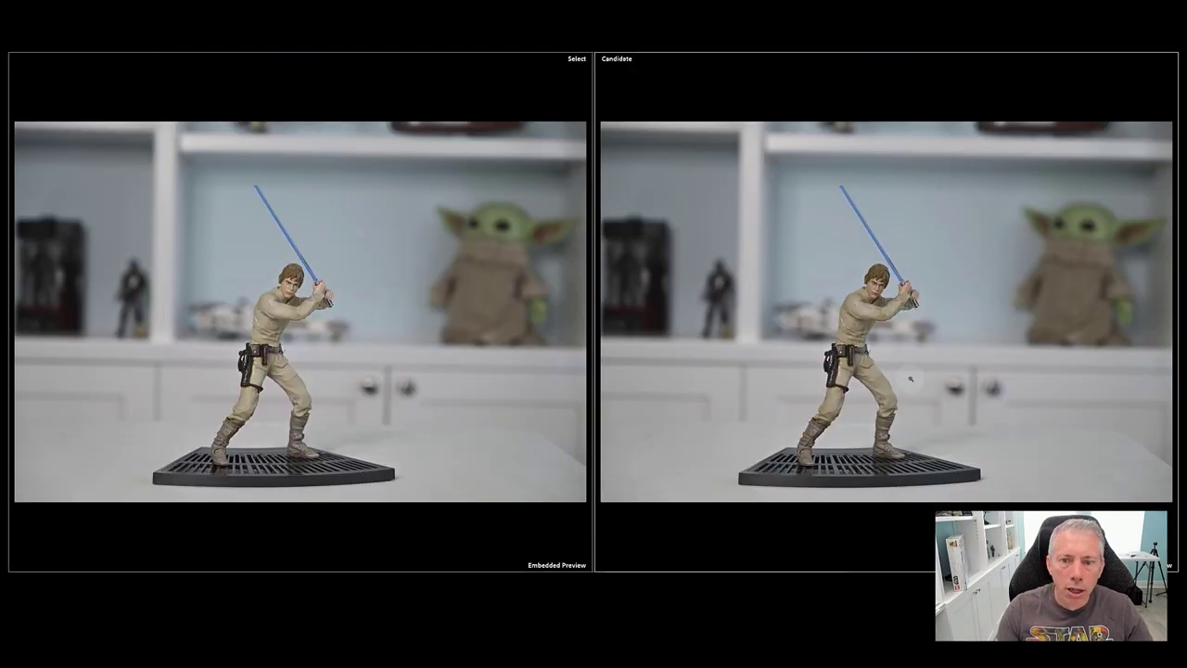